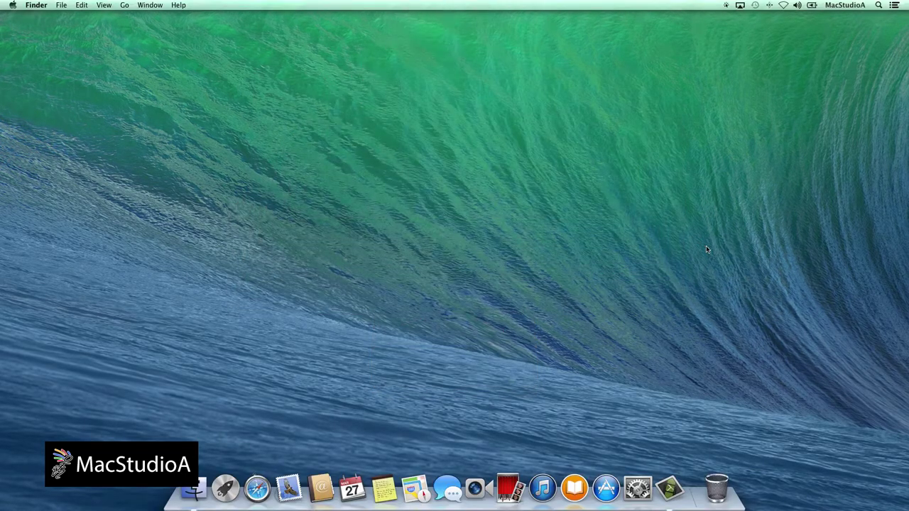
Step: Create a new folder on the desktop named "Custom Notes Files"
{"action": "right_click", "coordinate": [705, 246]}
{"action": "left_click", "coordinate": [717, 248]}
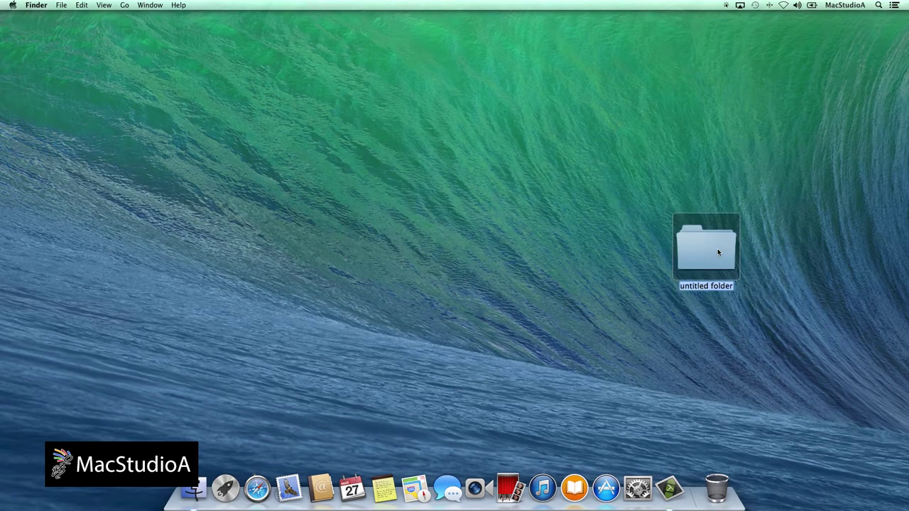
{"action": "type", "text": "Custom Notes Files"}
{"action": "key", "text": "Return"}
Step: Show the package contents of the Notes application and open its Contents > Resources folder
{"action": "left_click", "coordinate": [193, 488]}
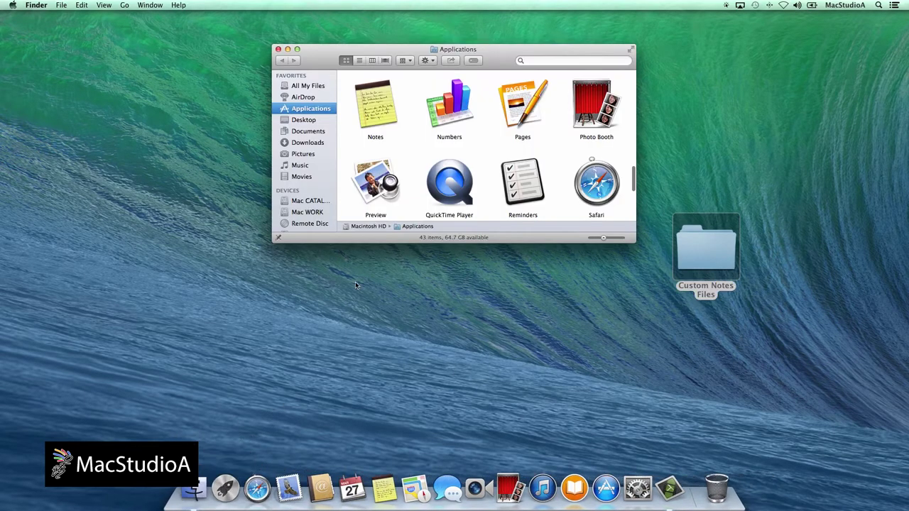
{"action": "right_click", "coordinate": [383, 110]}
{"action": "left_click", "coordinate": [385, 120]}
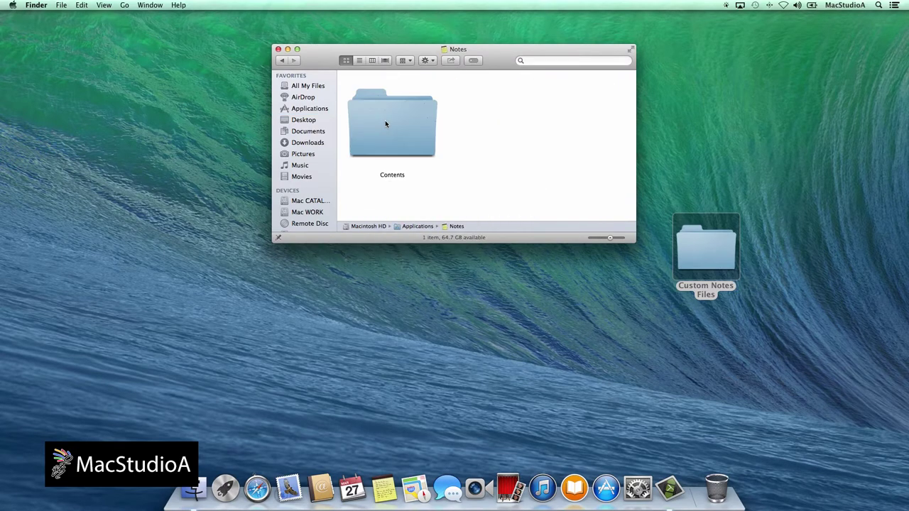
{"action": "left_click", "coordinate": [386, 122]}
{"action": "double_click", "coordinate": [385, 122]}
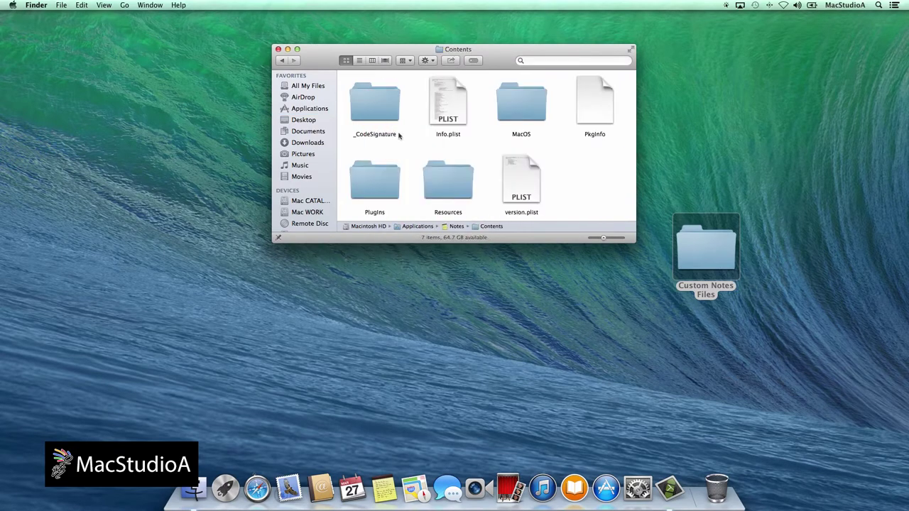
{"action": "double_click", "coordinate": [449, 190]}
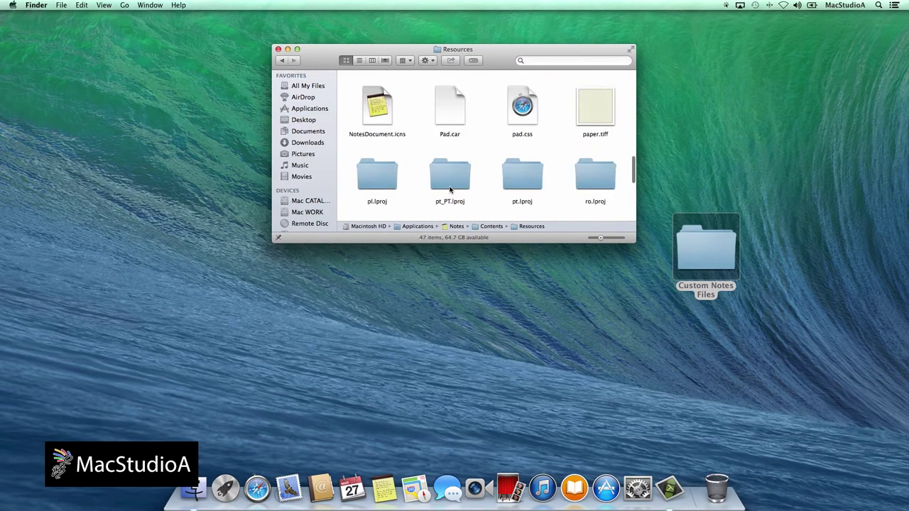
Step: Copy paper.tiff from the Resources folder into the Custom Notes Files folder on the desktop
{"action": "right_click", "coordinate": [593, 118]}
{"action": "left_click", "coordinate": [619, 218]}
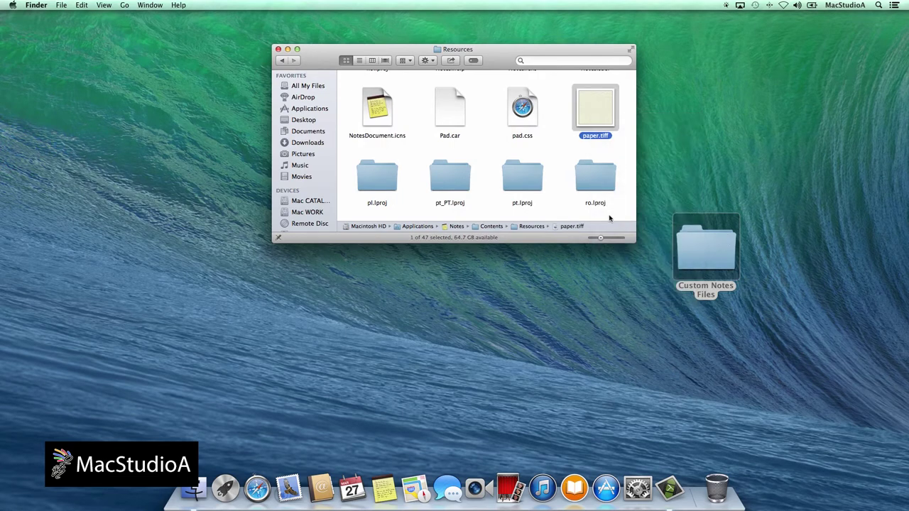
{"action": "right_click", "coordinate": [691, 244]}
{"action": "left_click", "coordinate": [716, 356]}
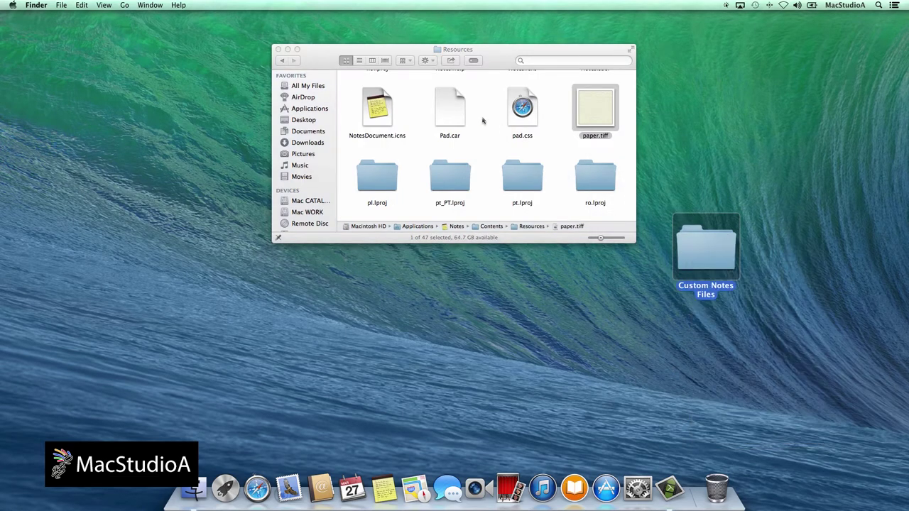
Step: Copy DefaultFonts.plist from the en.lproj folder in Resources into the Custom Notes Files folder
{"action": "scroll", "coordinate": [483, 120], "scroll_direction": "up", "scroll_amount": 5}
{"action": "double_click", "coordinate": [449, 122]}
{"action": "right_click", "coordinate": [376, 120]}
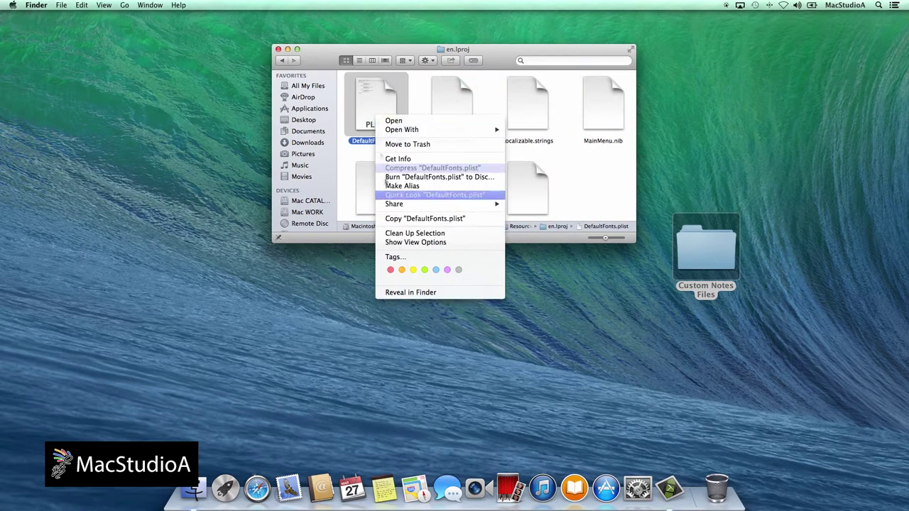
{"action": "left_click", "coordinate": [412, 218]}
{"action": "right_click", "coordinate": [705, 253]}
{"action": "left_click", "coordinate": [732, 362]}
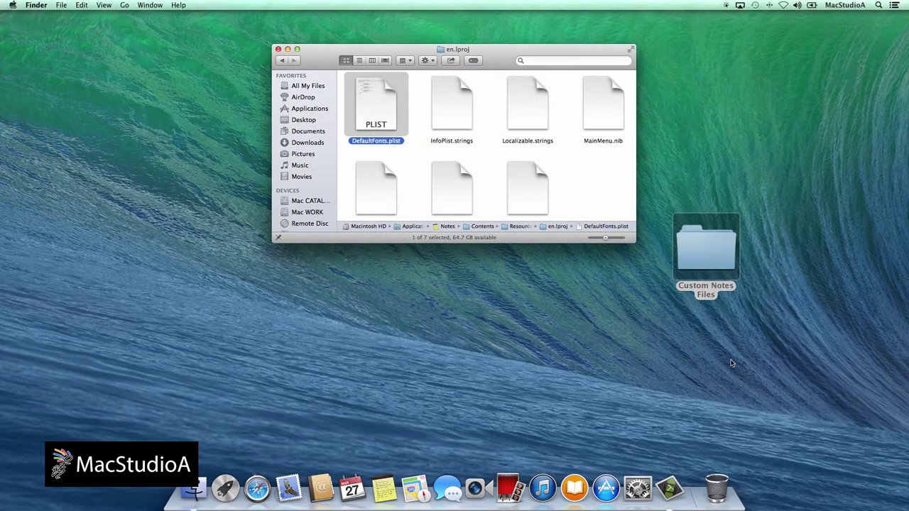
Step: Open the Custom Notes Files folder and open its paper.tiff in Preview, with the image window placed above the folder window
{"action": "double_click", "coordinate": [705, 254]}
{"action": "left_click", "coordinate": [278, 49]}
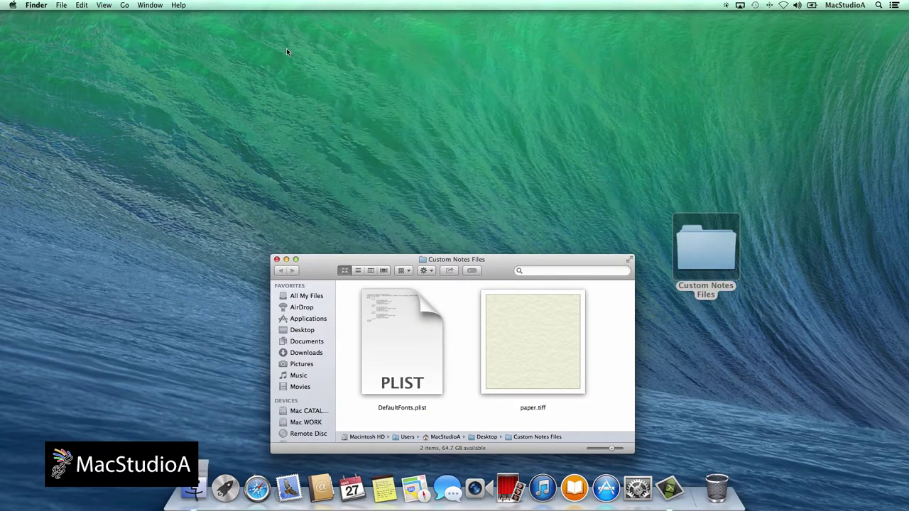
{"action": "left_click", "coordinate": [527, 344]}
{"action": "key", "text": "space"}
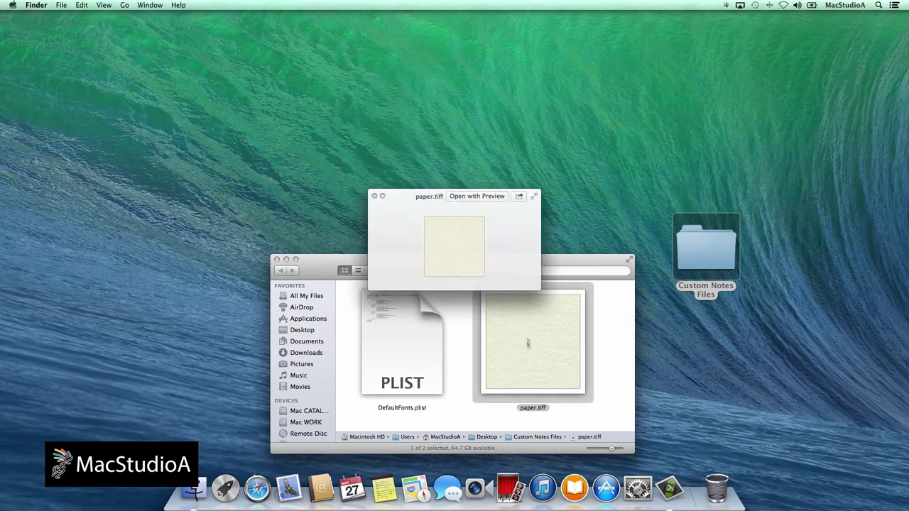
{"action": "left_click", "coordinate": [484, 196]}
{"action": "left_click_drag", "start_coordinate": [480, 189], "coordinate": [459, 45]}
{"action": "left_click_drag", "start_coordinate": [589, 182], "coordinate": [634, 250]}
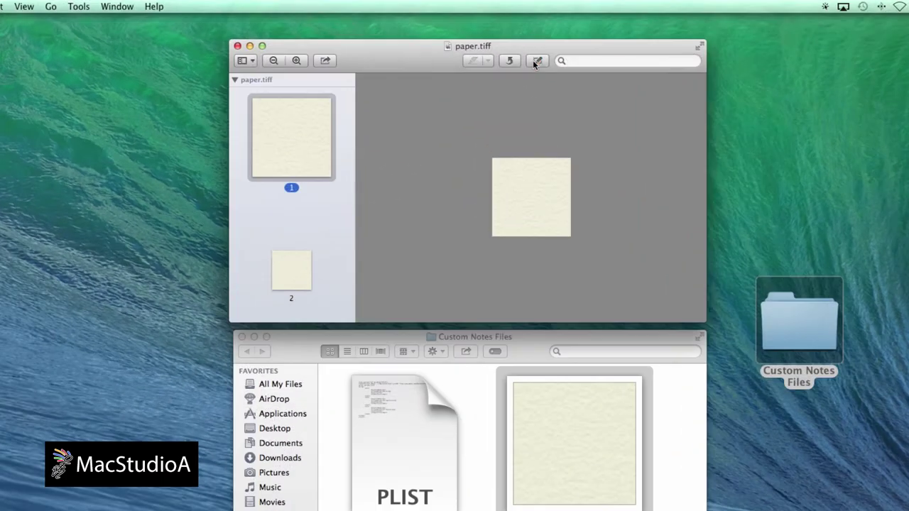
Step: Adjust the color of page 1 of paper.tiff by moving its tint fully to green
{"action": "left_click", "coordinate": [505, 46]}
{"action": "left_click", "coordinate": [151, 5]}
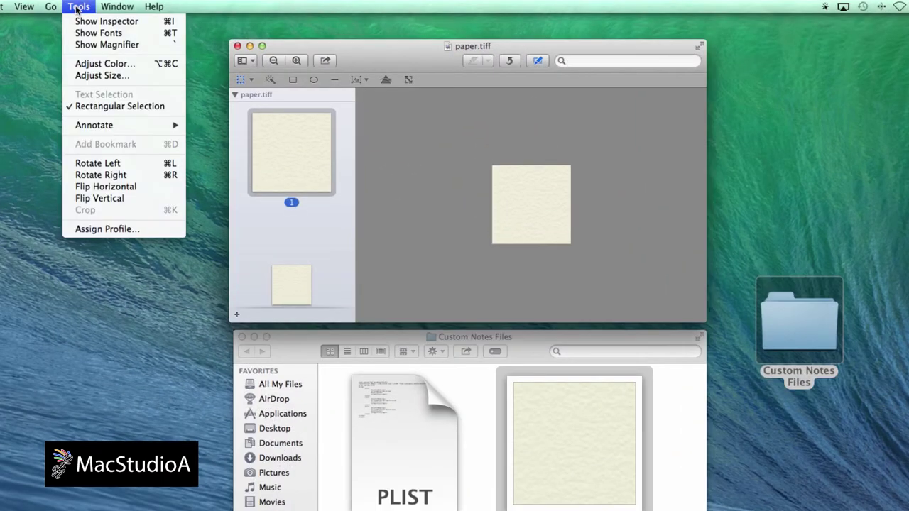
{"action": "left_click", "coordinate": [85, 64]}
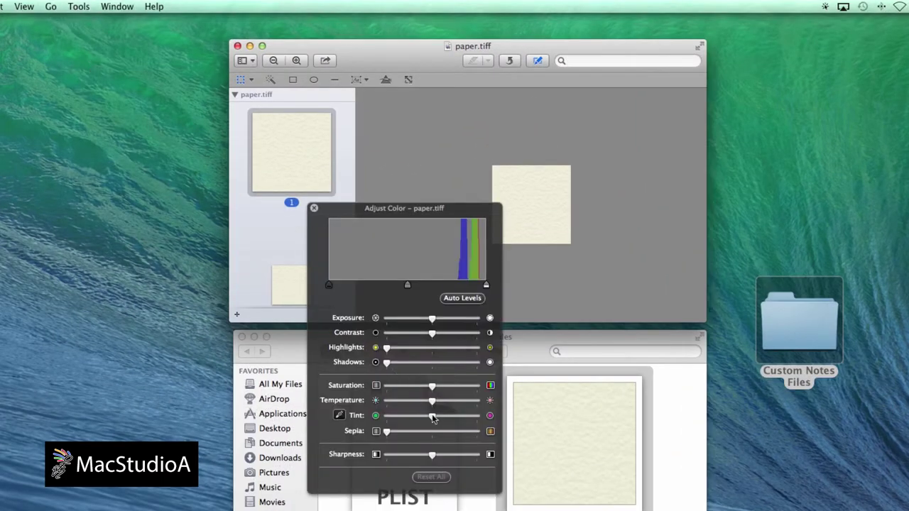
{"action": "left_click_drag", "start_coordinate": [432, 416], "coordinate": [377, 416]}
{"action": "left_click", "coordinate": [314, 208]}
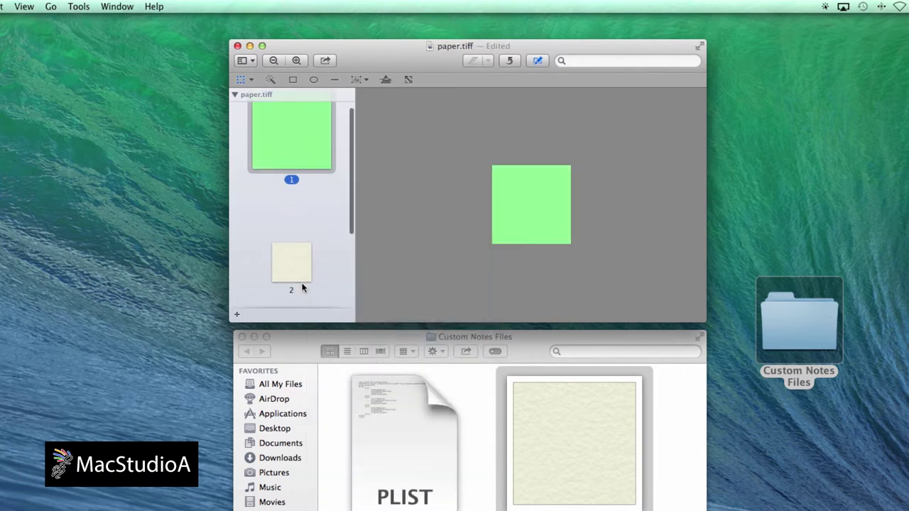
Step: Adjust the tint of page 2 of paper.tiff fully to green, and close the image
{"action": "left_click", "coordinate": [293, 267]}
{"action": "left_click", "coordinate": [387, 80]}
{"action": "left_click_drag", "start_coordinate": [434, 419], "coordinate": [377, 416]}
{"action": "left_click", "coordinate": [314, 208]}
{"action": "scroll", "coordinate": [327, 215], "scroll_direction": "up", "scroll_amount": 3}
{"action": "scroll", "coordinate": [331, 217], "scroll_direction": "up", "scroll_amount": 2}
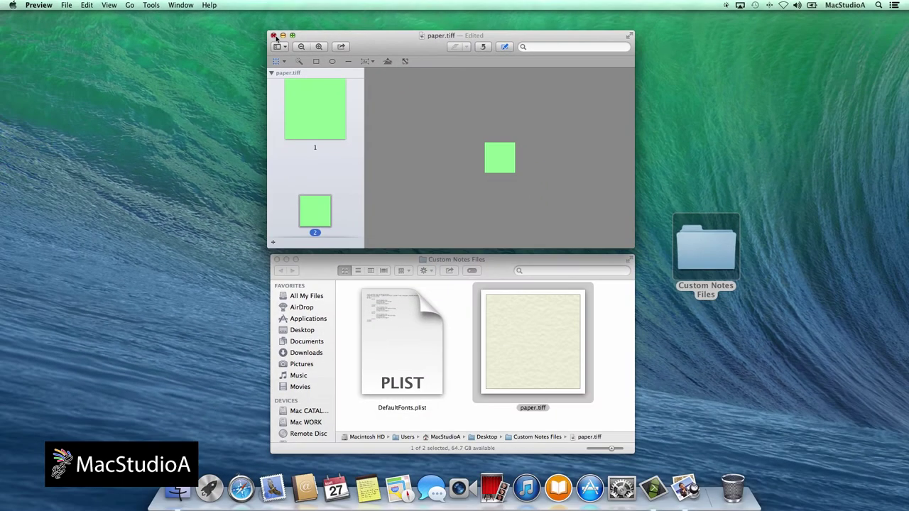
{"action": "left_click", "coordinate": [275, 35]}
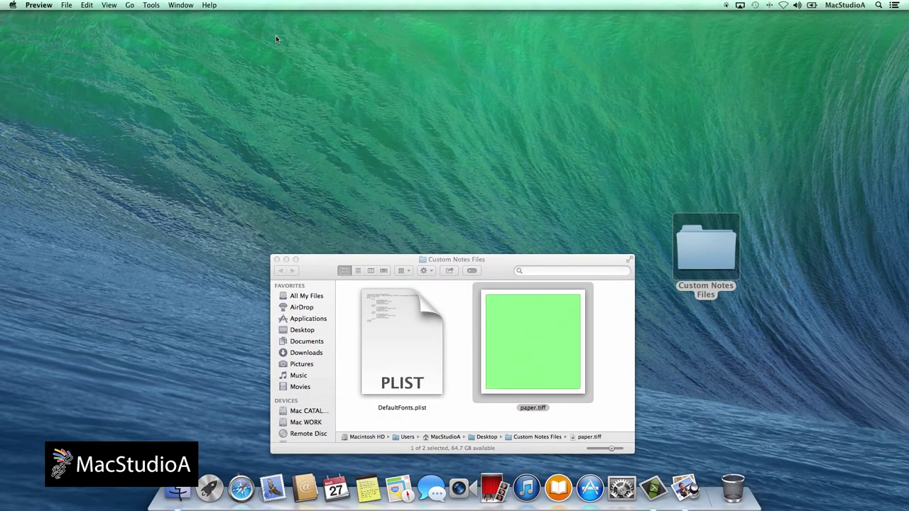
Step: Open the copied DefaultFonts.plist in TextEdit and enlarge its window
{"action": "left_click", "coordinate": [394, 347]}
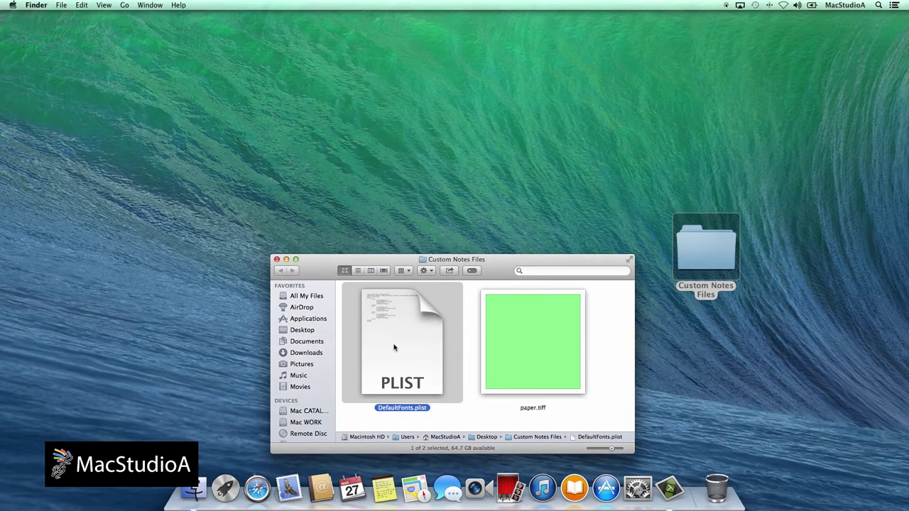
{"action": "key", "text": "space"}
{"action": "left_click", "coordinate": [578, 48]}
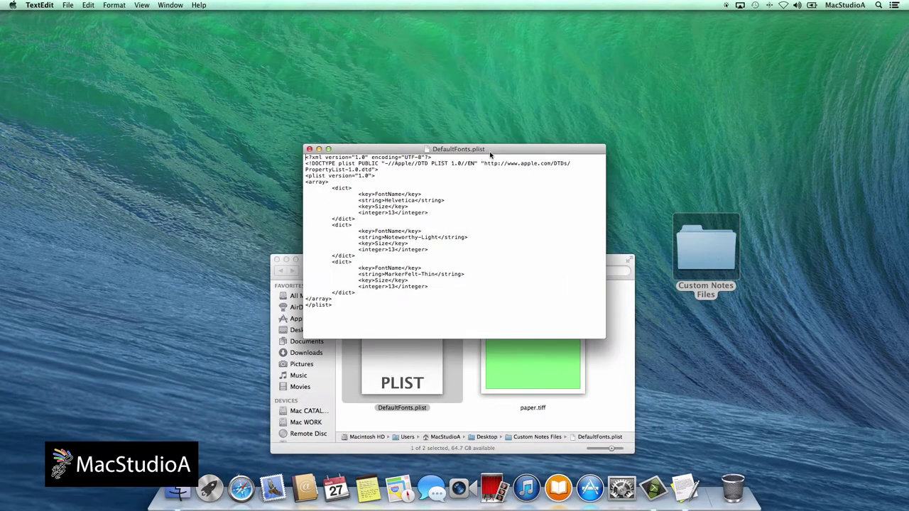
{"action": "left_click_drag", "start_coordinate": [570, 214], "coordinate": [637, 279]}
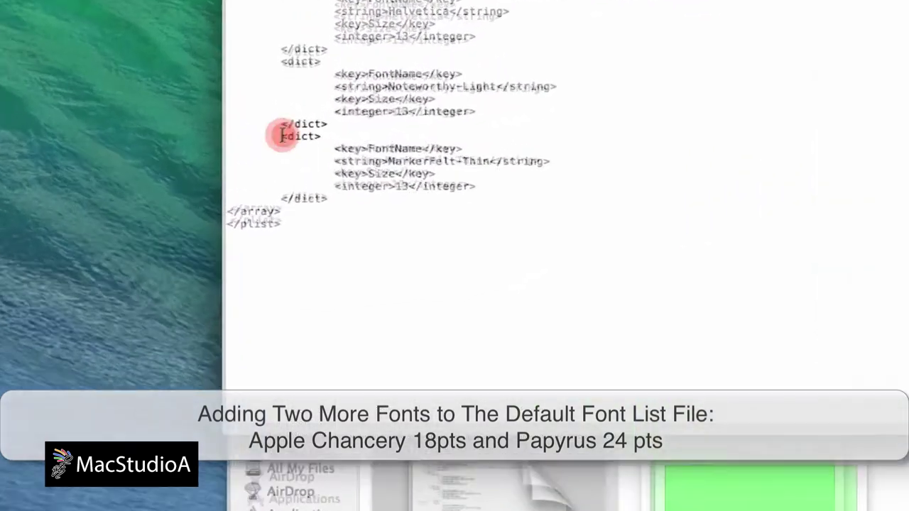
Step: Copy the MarkerFelt-Thin dict block and paste a duplicate directly below it, before the closing array tag
{"action": "left_click_drag", "start_coordinate": [294, 133], "coordinate": [325, 167]}
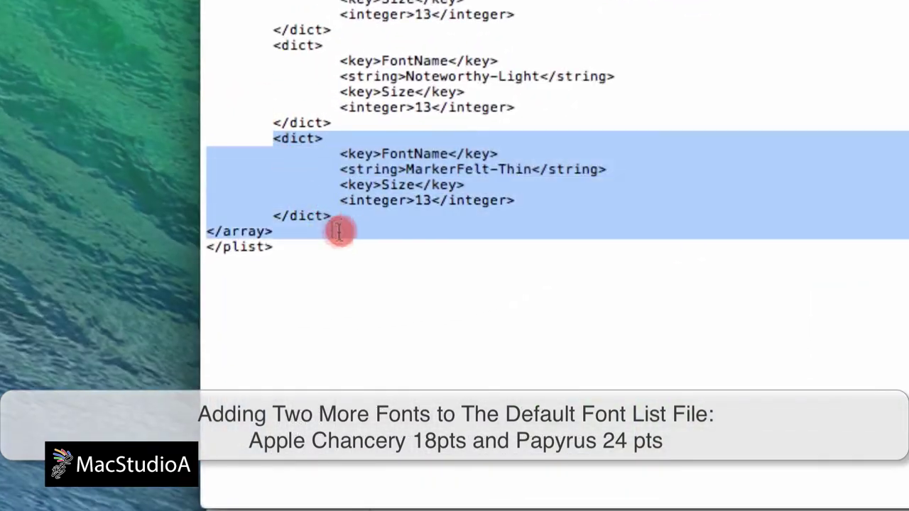
{"action": "right_click", "coordinate": [342, 147]}
{"action": "left_click", "coordinate": [455, 273]}
{"action": "left_click", "coordinate": [345, 215]}
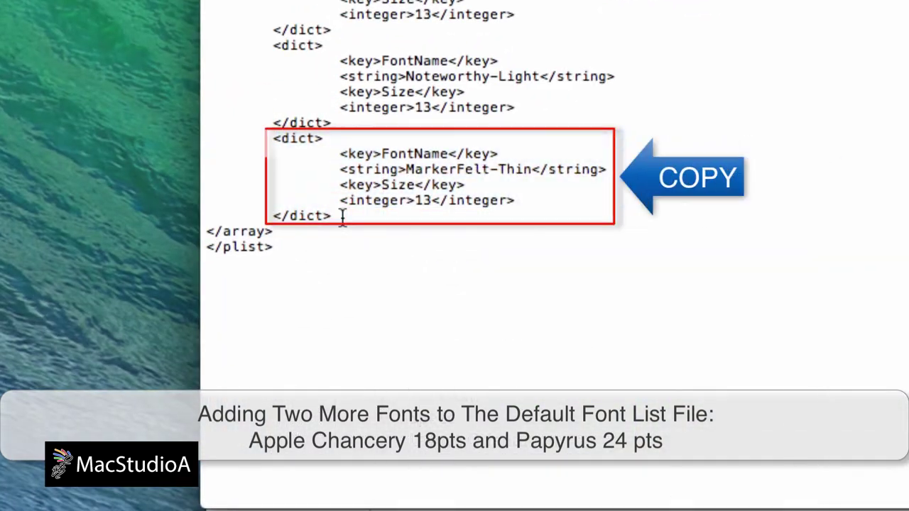
{"action": "key", "text": "Return"}
{"action": "right_click", "coordinate": [270, 230]}
{"action": "left_click", "coordinate": [300, 296]}
Step: Change the duplicated entry's font name to Apple Chancery and size to 18, and put the closing array tag on its own line
{"action": "left_click_drag", "start_coordinate": [406, 261], "coordinate": [527, 261]}
{"action": "type", "text": "Apple Chancery"}
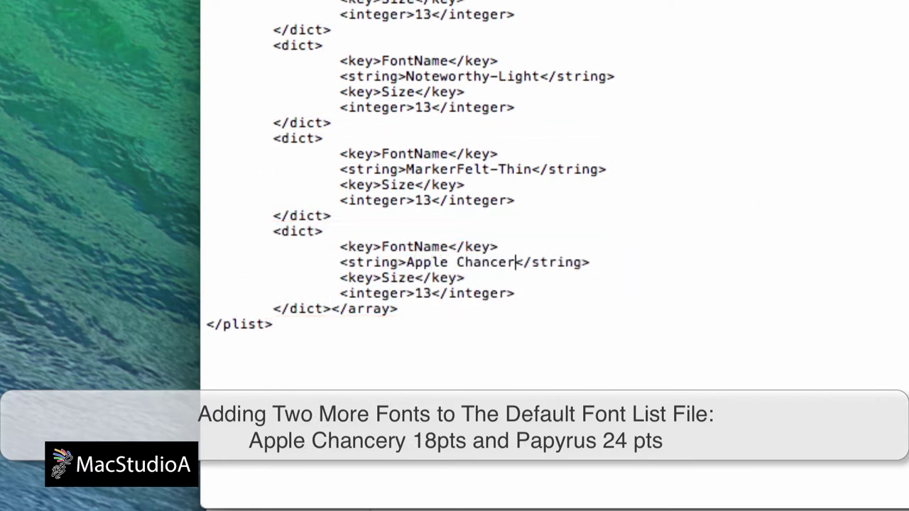
{"action": "left_click", "coordinate": [433, 294]}
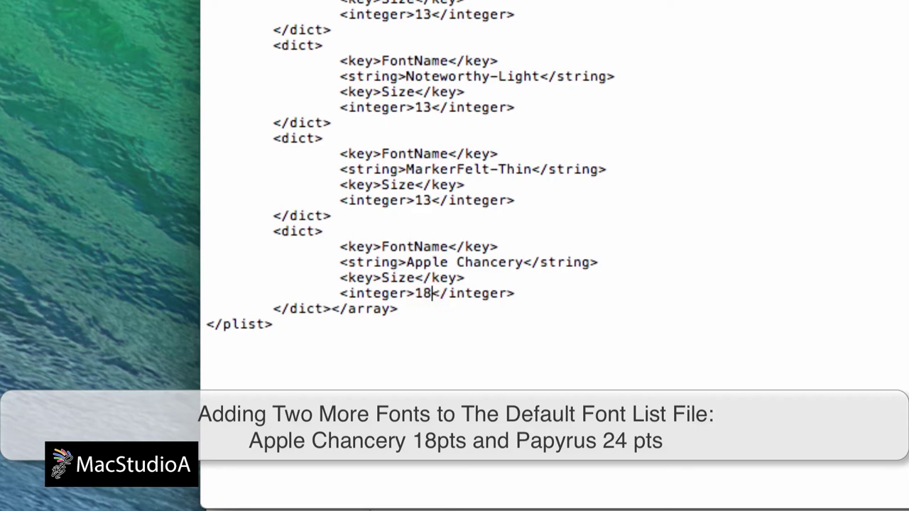
{"action": "key", "text": "Return"}
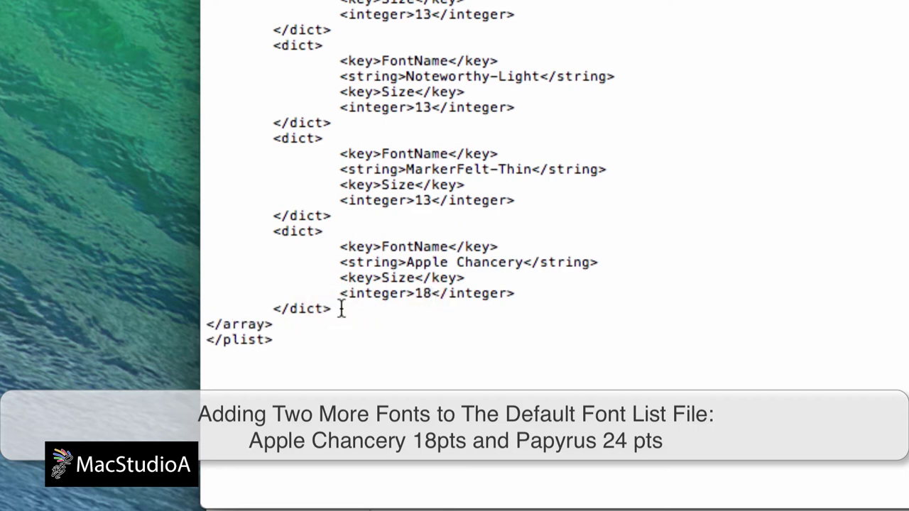
Step: Paste another copy of the font dict block on a new line below the Apple Chancery entry
{"action": "key", "text": "Return"}
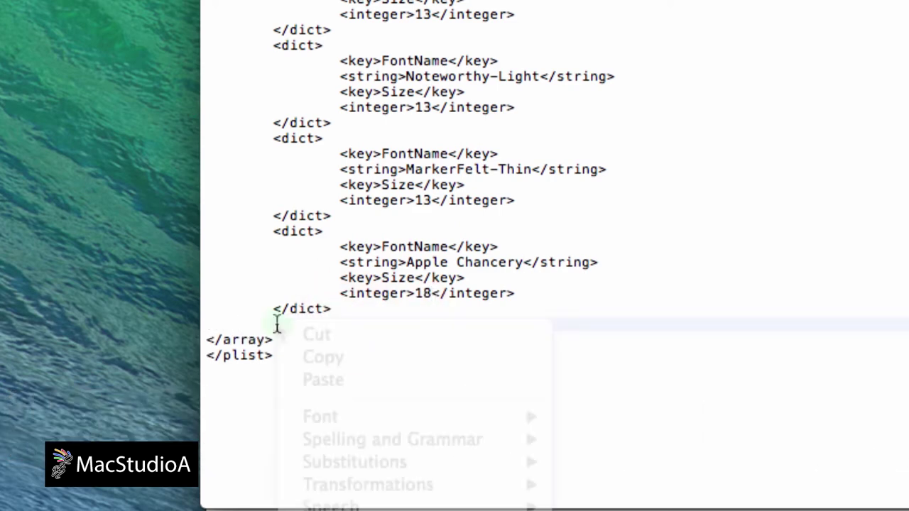
{"action": "right_click", "coordinate": [276, 324]}
{"action": "left_click", "coordinate": [323, 380]}
{"action": "key", "text": "Return"}
Step: Change the last entry's font name to Papyrus and size to 24, and close DefaultFonts.plist, saving the changes anyway
{"action": "left_click", "coordinate": [424, 355]}
{"action": "left_click_drag", "start_coordinate": [424, 355], "coordinate": [531, 353]}
{"action": "type", "text": "Pap"}
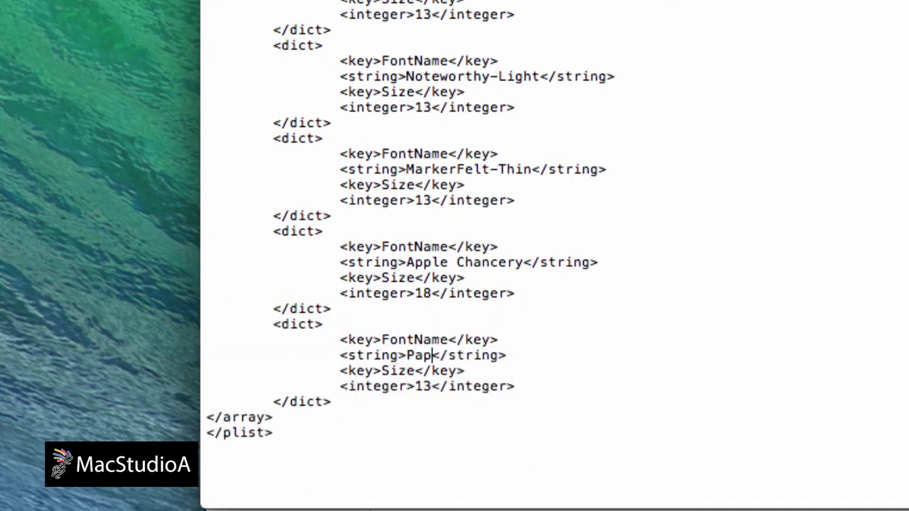
{"action": "type", "text": "yrus"}
{"action": "double_click", "coordinate": [424, 386]}
{"action": "key", "text": "BackSpace"}
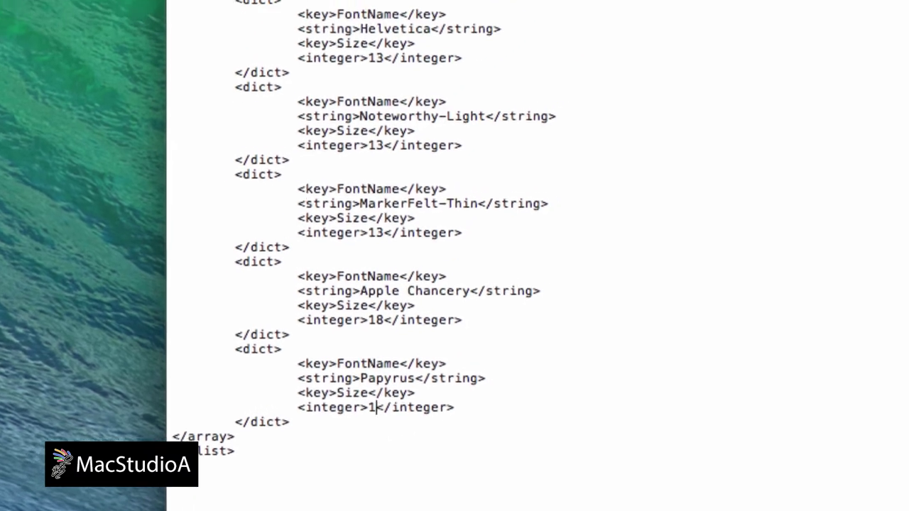
{"action": "type", "text": "24"}
{"action": "left_click", "coordinate": [104, 34]}
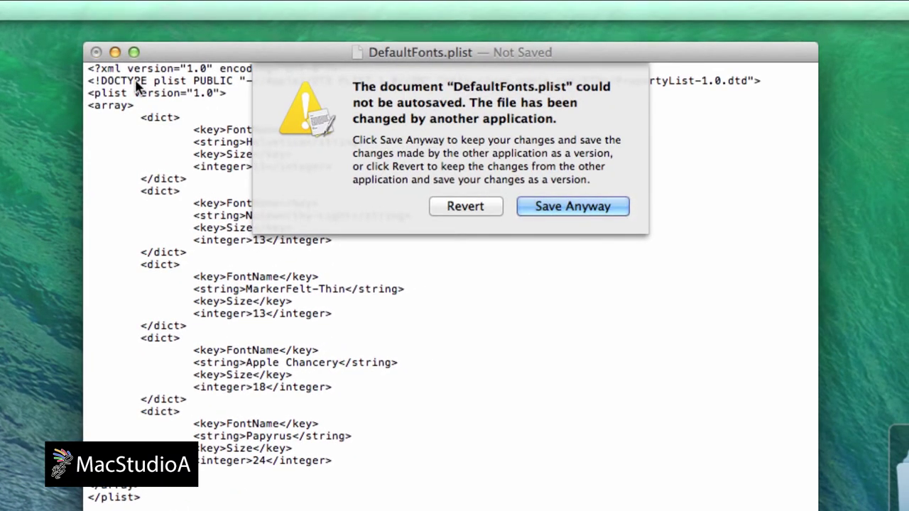
{"action": "left_click", "coordinate": [568, 206]}
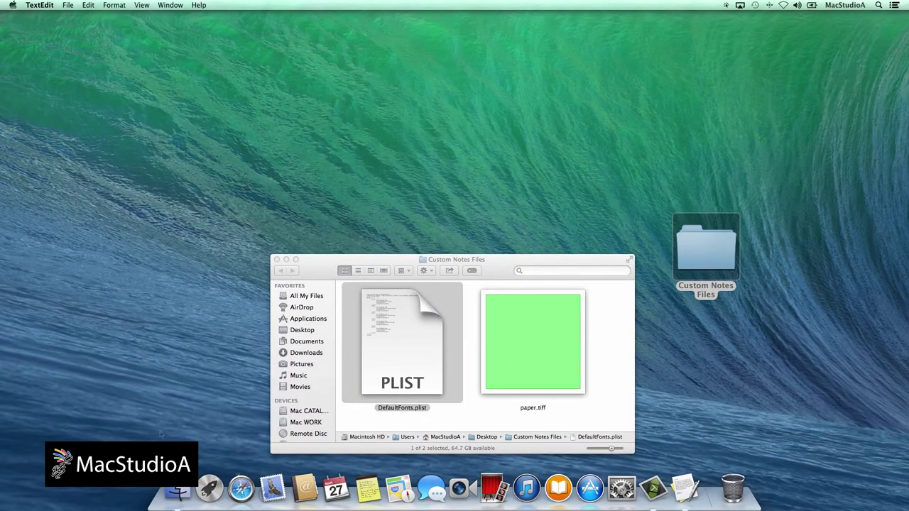
Step: Bring back the en.lproj folder window and copy the edited DefaultFonts.plist from the Custom Notes Files folder
{"action": "right_click", "coordinate": [178, 490]}
{"action": "left_click", "coordinate": [210, 340]}
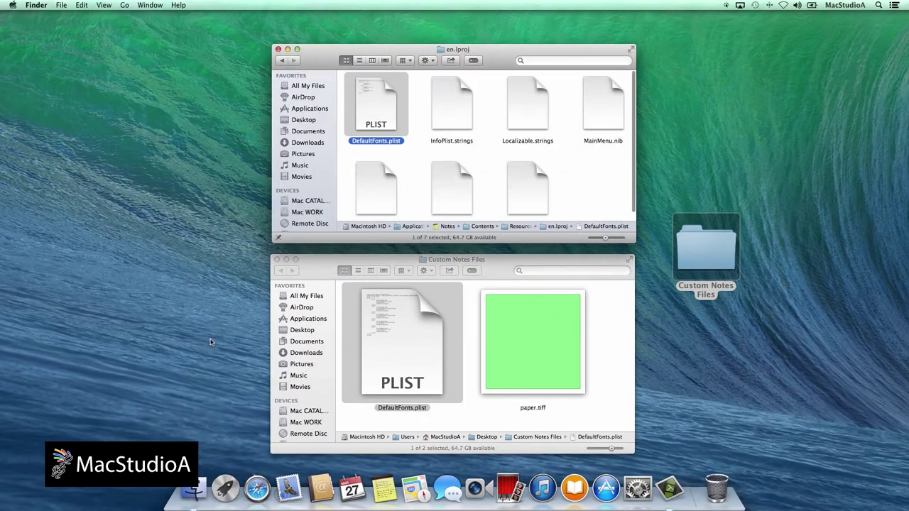
{"action": "right_click", "coordinate": [405, 377]}
{"action": "left_click", "coordinate": [416, 387]}
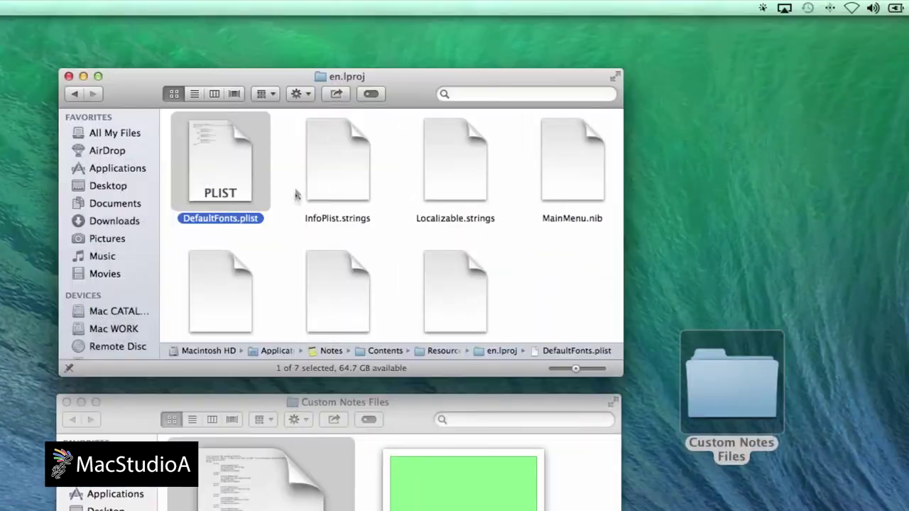
Step: Paste DefaultFonts.plist into the en.lproj folder, replacing the older file, and authorize the change with the administrator's name and password
{"action": "left_click", "coordinate": [294, 189]}
{"action": "right_click", "coordinate": [292, 181]}
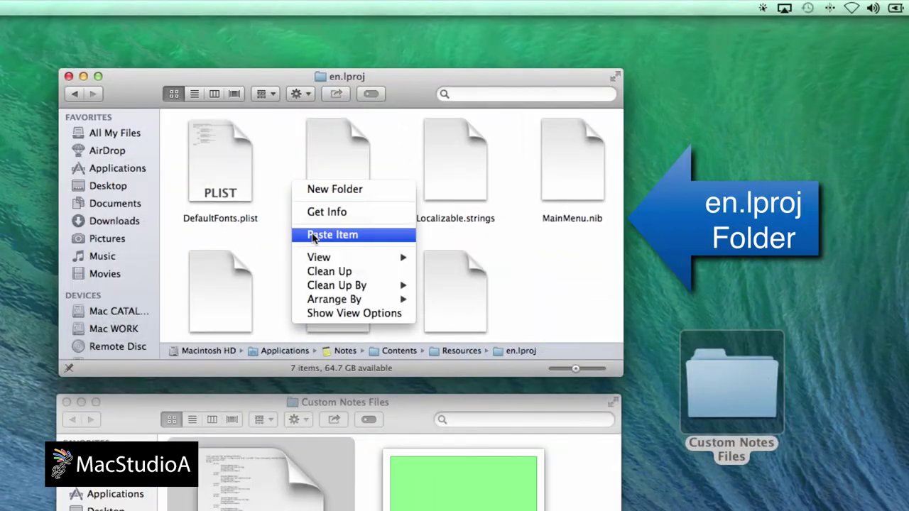
{"action": "left_click", "coordinate": [333, 234]}
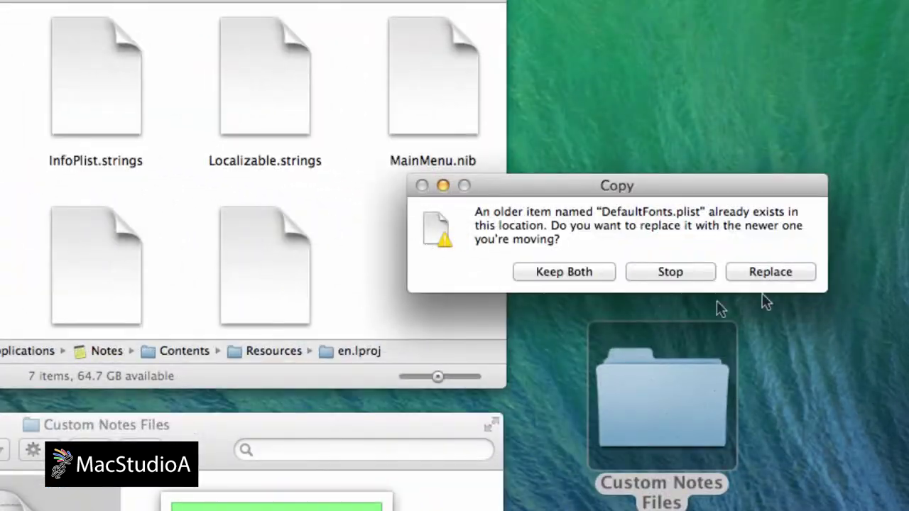
{"action": "left_click", "coordinate": [771, 272]}
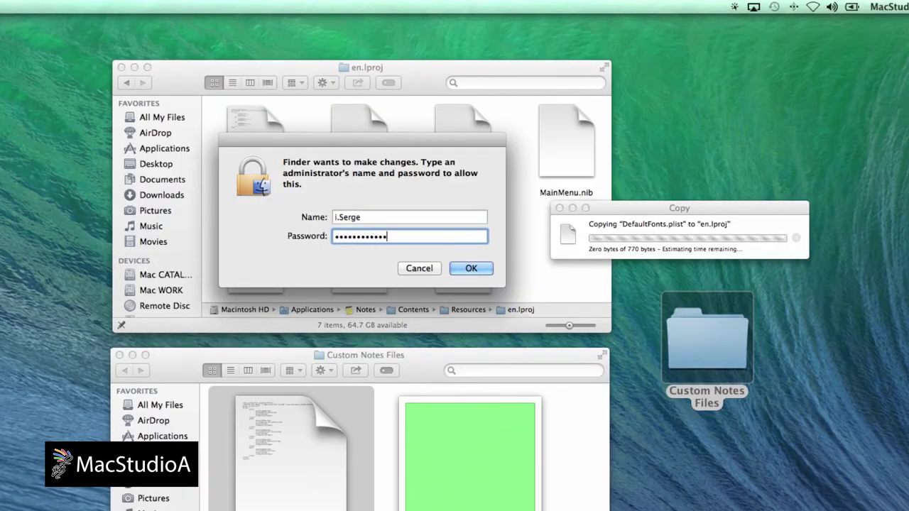
{"action": "key", "text": "Return"}
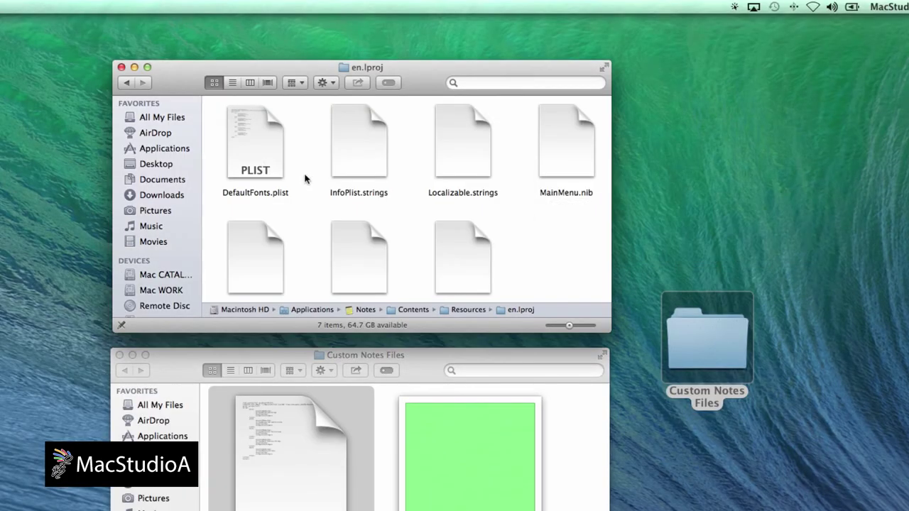
Step: Return to the Notes Resources folder, locate its paper.tiff, and copy the green paper.tiff from the Custom Notes Files folder
{"action": "left_click", "coordinate": [124, 84]}
{"action": "scroll", "coordinate": [459, 253], "scroll_direction": "down", "scroll_amount": 5}
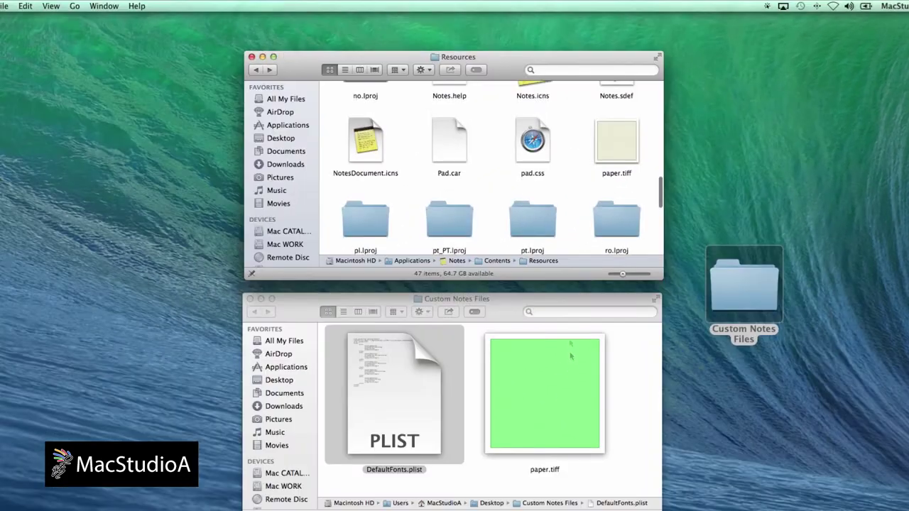
{"action": "left_click", "coordinate": [560, 398]}
{"action": "right_click", "coordinate": [561, 398]}
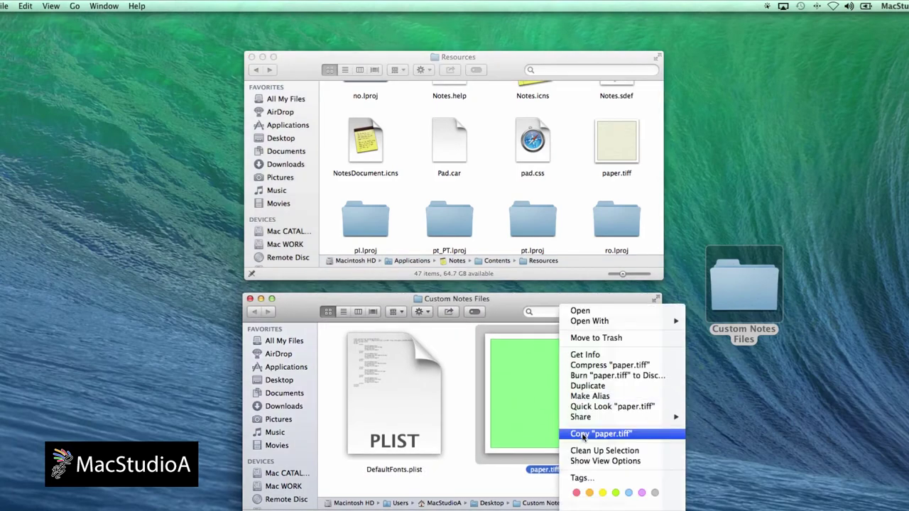
{"action": "left_click", "coordinate": [575, 433]}
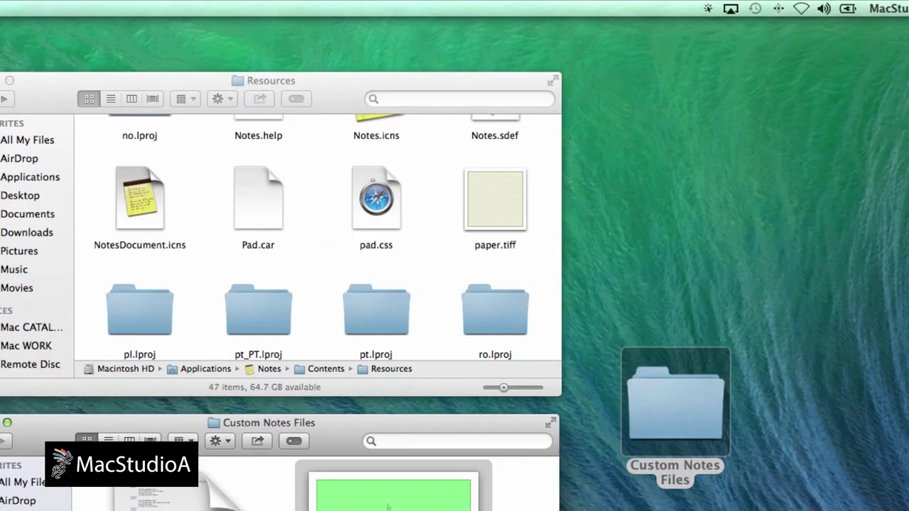
Step: Paste paper.tiff into the Resources folder, replacing the older file, and authorize the change with the administrator's name and password
{"action": "right_click", "coordinate": [432, 196]}
{"action": "left_click", "coordinate": [450, 252]}
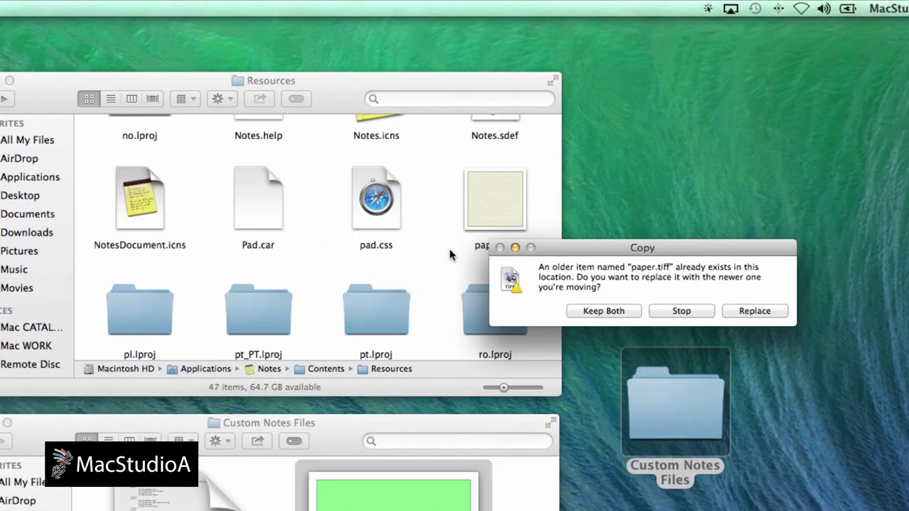
{"action": "left_click", "coordinate": [754, 311]}
{"action": "type", "text": "i.Serge"}
{"action": "key", "text": "Tab"}
{"action": "type", "text": "••••••••••••"}
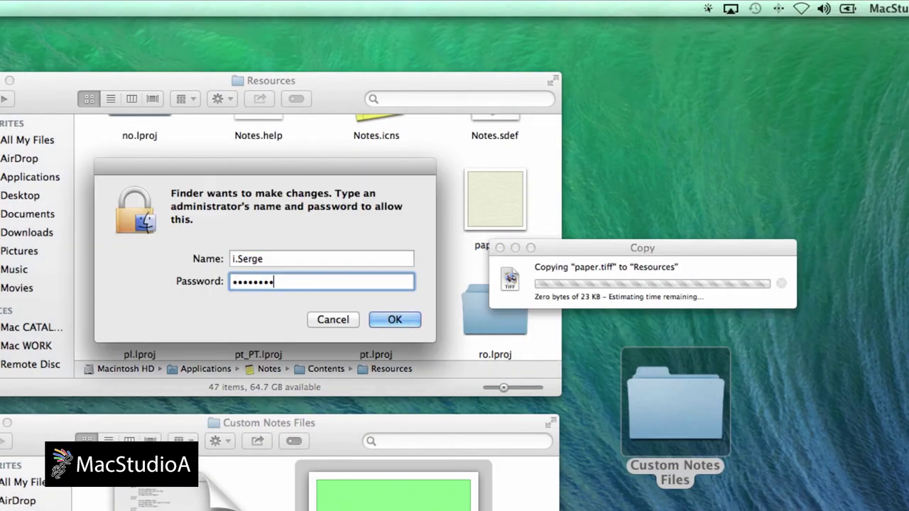
{"action": "key", "text": "Return"}
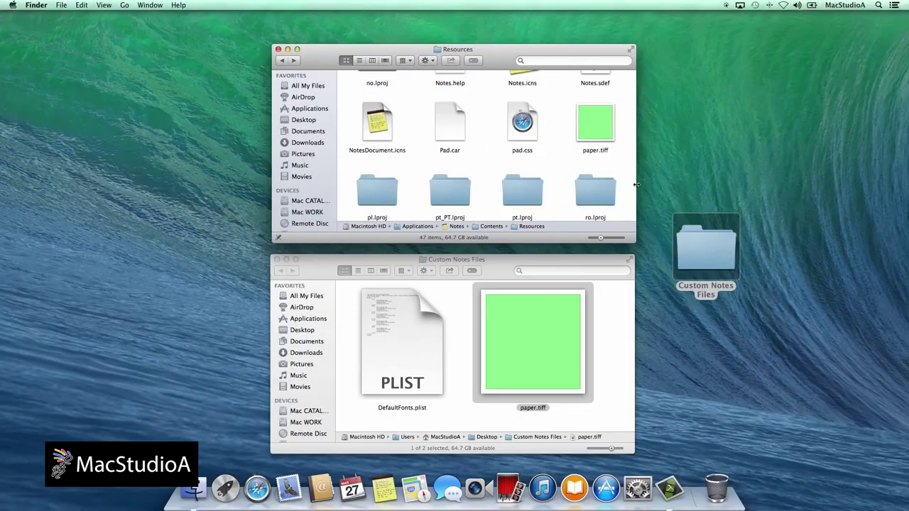
Step: Close the Custom Notes Files and Resources windows and open the Notes app
{"action": "left_click", "coordinate": [277, 259]}
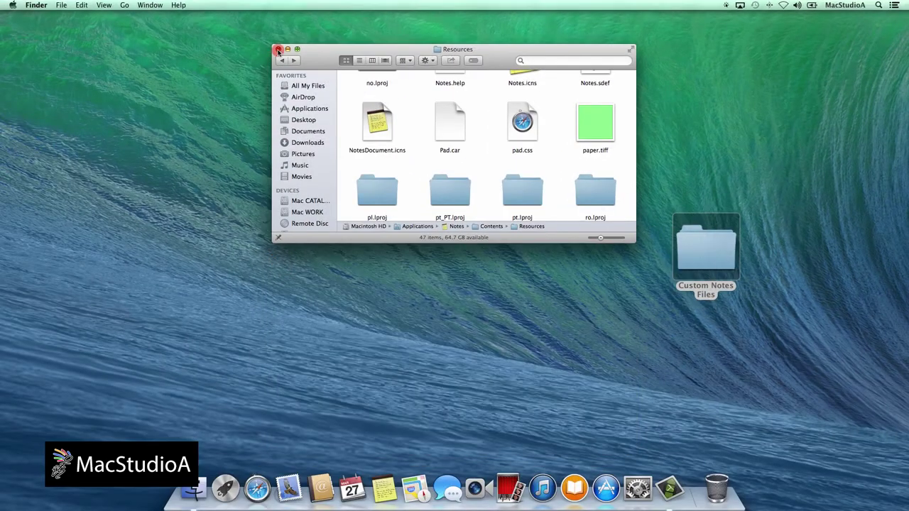
{"action": "left_click", "coordinate": [278, 49]}
{"action": "left_click", "coordinate": [378, 485]}
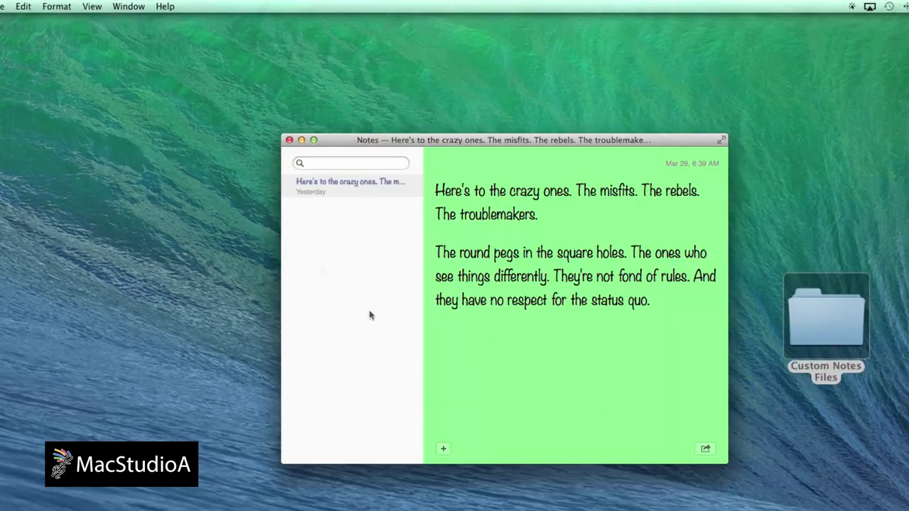
Step: Set the default font for notes to Papyrus
{"action": "left_click", "coordinate": [108, 5]}
{"action": "mouse_move", "coordinate": [107, 20]}
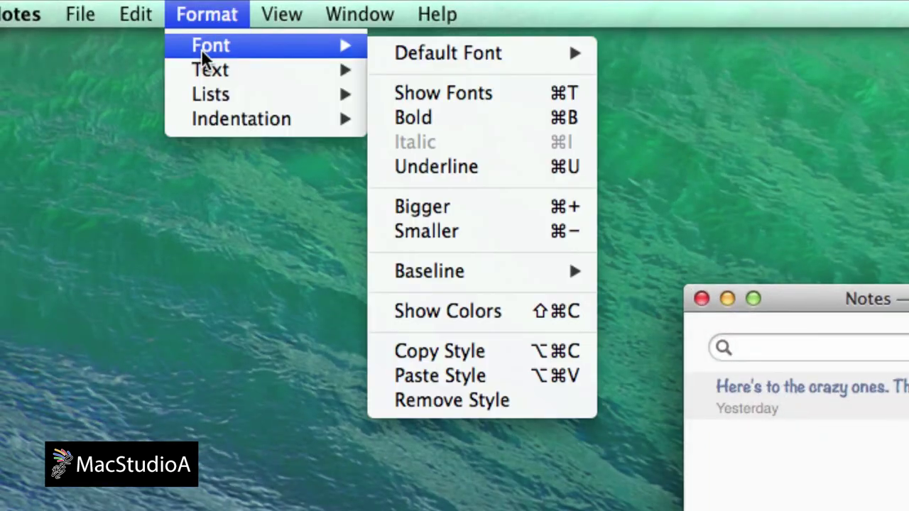
{"action": "mouse_move", "coordinate": [441, 51]}
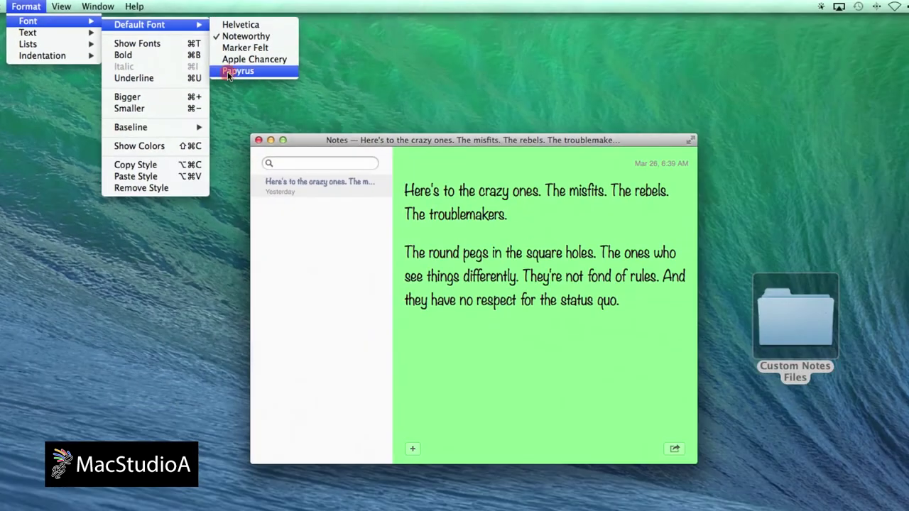
{"action": "left_click", "coordinate": [657, 152]}
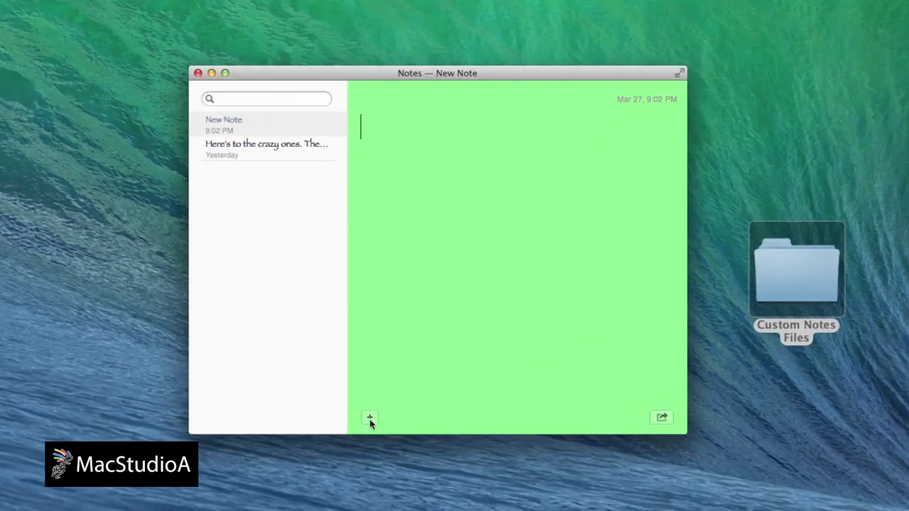